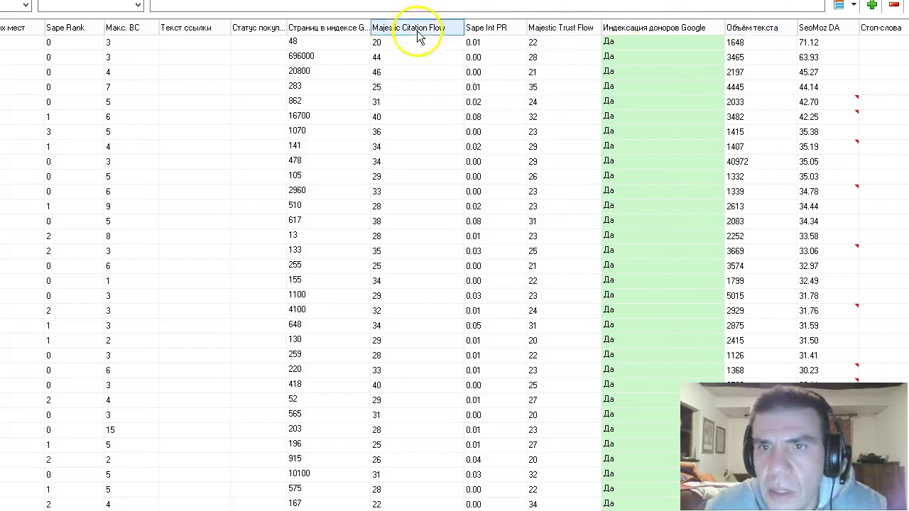
# Step: Sort the table by Majestic Trust Flow in descending order and select the row with the highest value
pyautogui.click(561, 28)
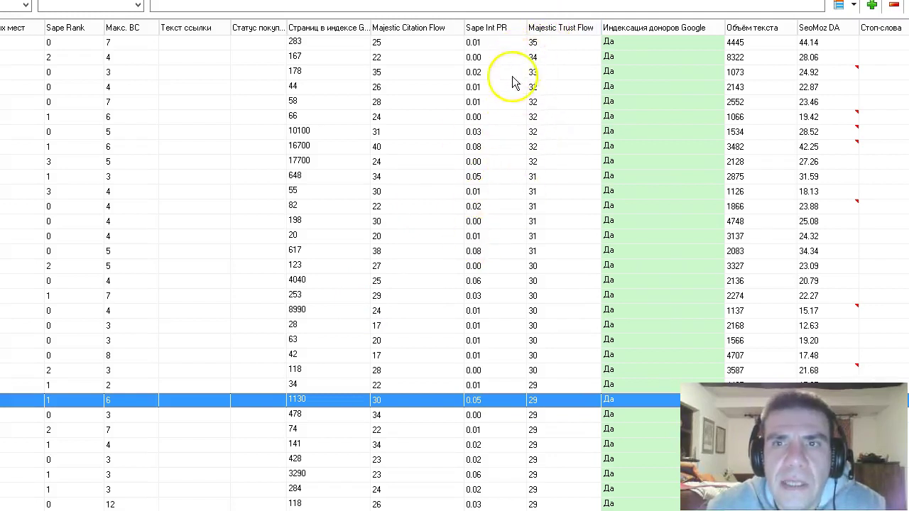
pyautogui.click(566, 47)
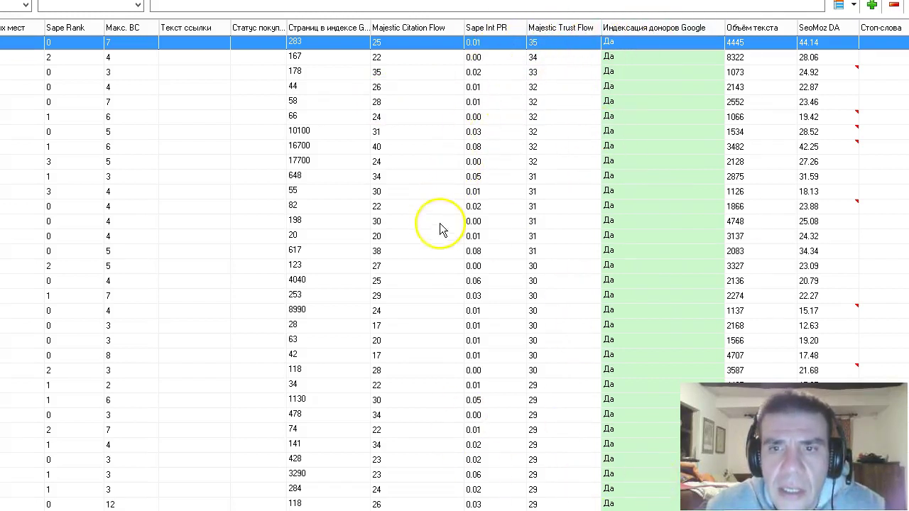
# Step: Switch to the Chrome browser and open majestic.com in the new-tab page
pyautogui.hotkey('alt', 'Tab')
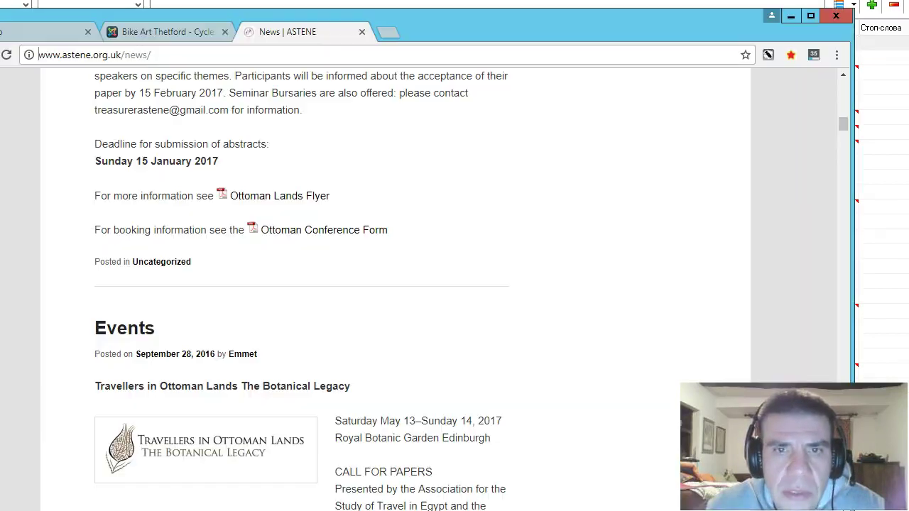
pyautogui.click(50, 32)
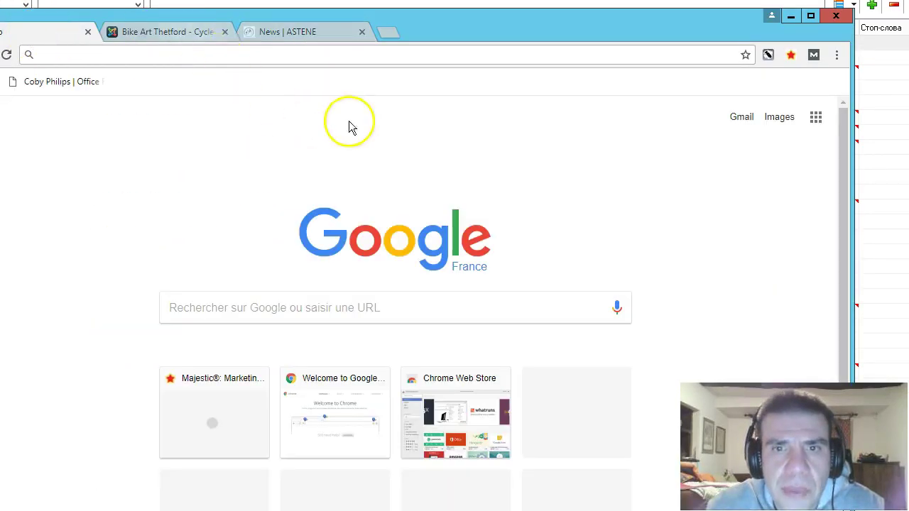
pyautogui.click(176, 51)
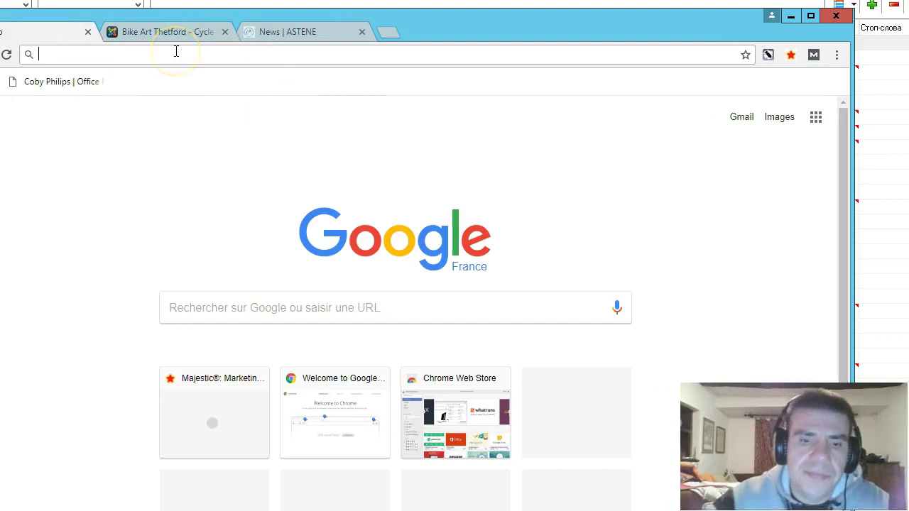
pyautogui.write('майес')
pyautogui.press('BackSpace')
pyautogui.press('BackSpace')
pyautogui.press('BackSpace')
pyautogui.press('BackSpace')
pyautogui.press('BackSpace')
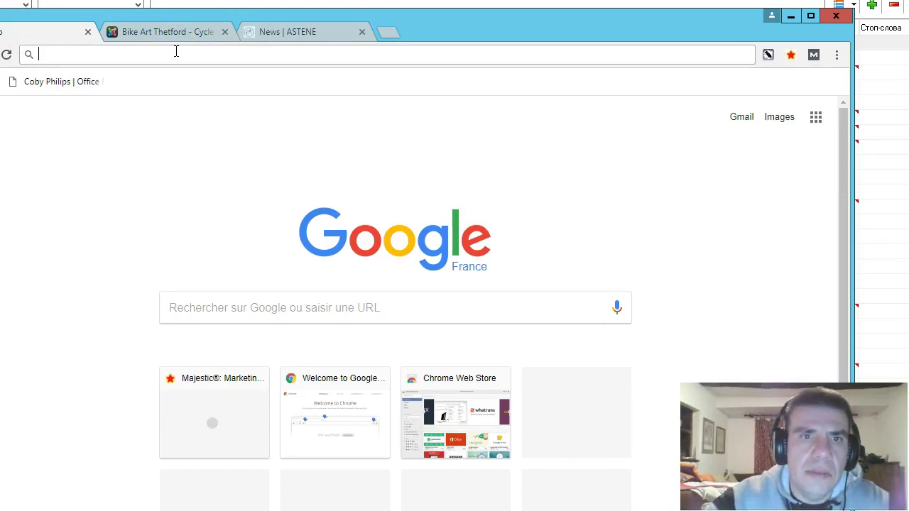
pyautogui.write('maj4')
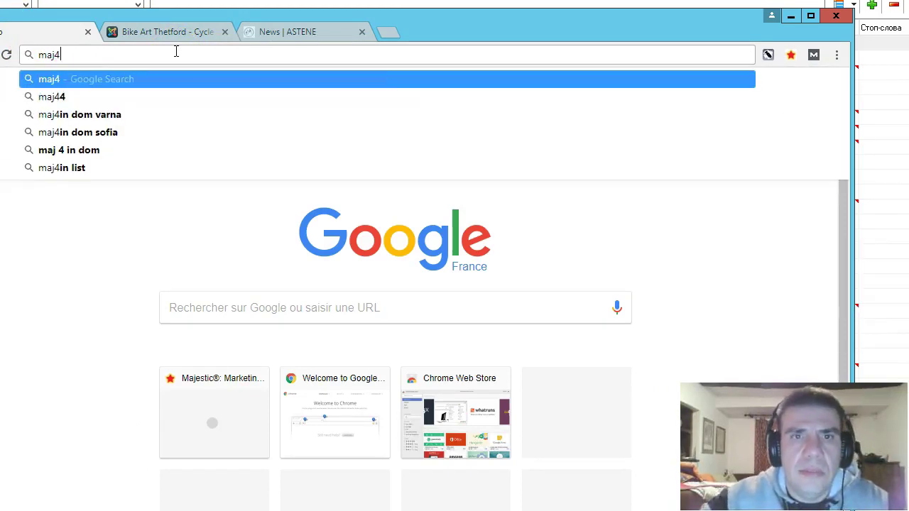
pyautogui.press('BackSpace')
pyautogui.write('estic.com')
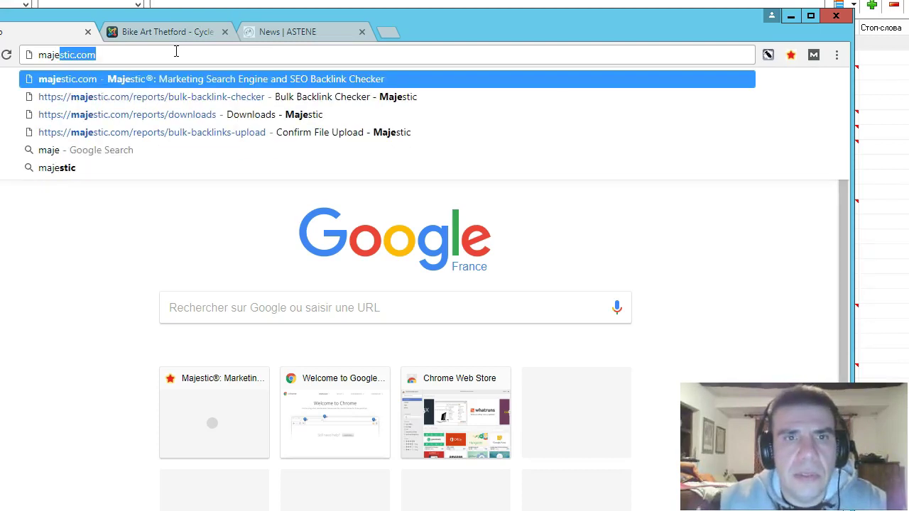
pyautogui.press('Return')
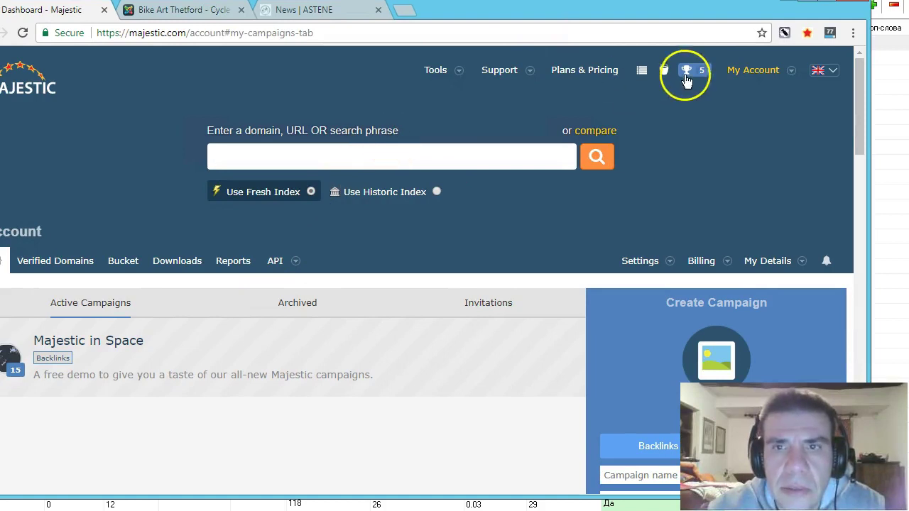
# Step: View the Downloads page of the Majestic account and minimise the browser
pyautogui.moveTo(747, 93)
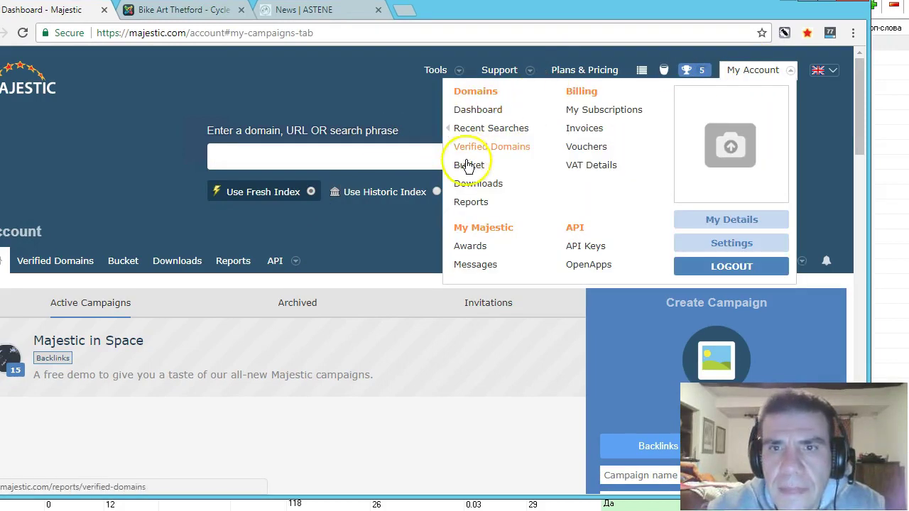
pyautogui.click(478, 183)
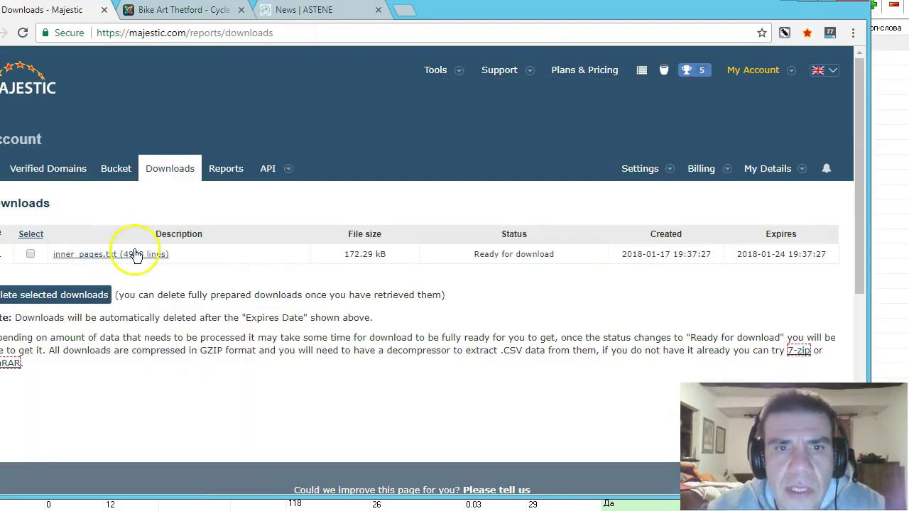
pyautogui.doubleClick(536, 14)
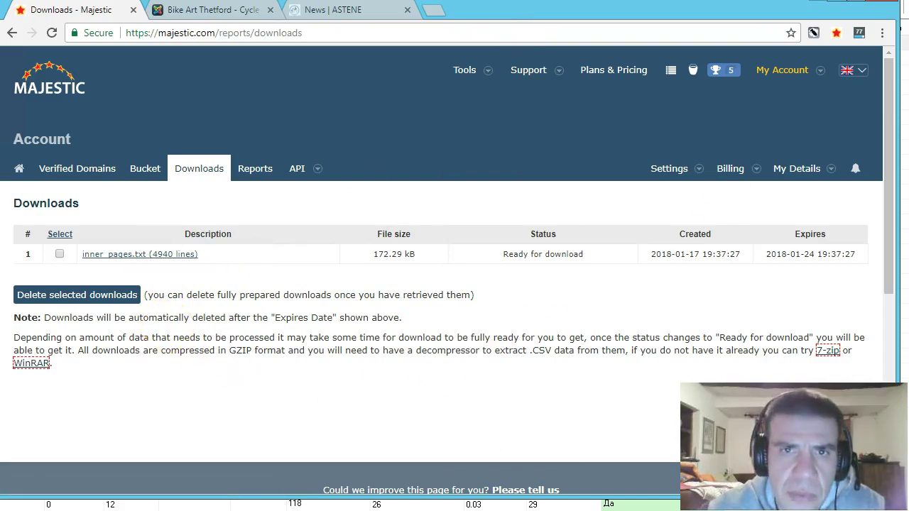
pyautogui.click(837, 1)
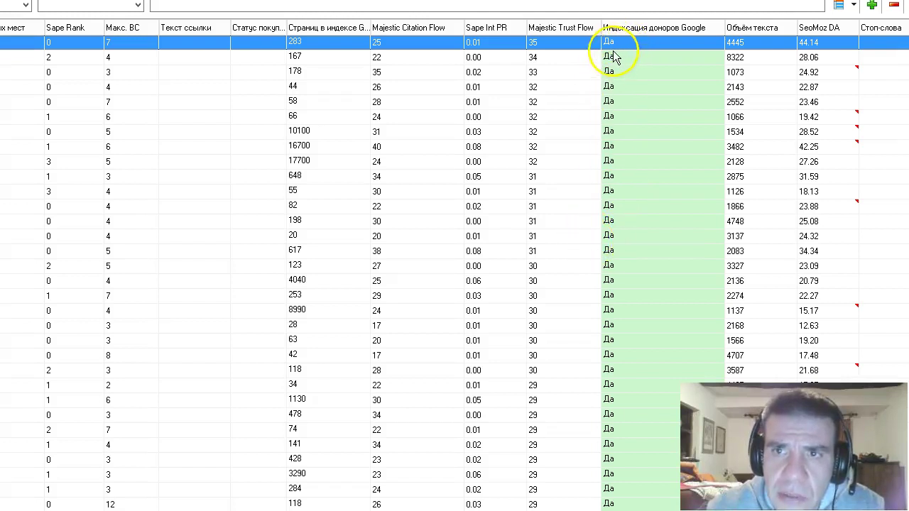
# Step: View the harvested URLs' index status in ScrapeBox, minimise it and check the table's Google indexing column
pyautogui.hotkey('alt', 'Tab')
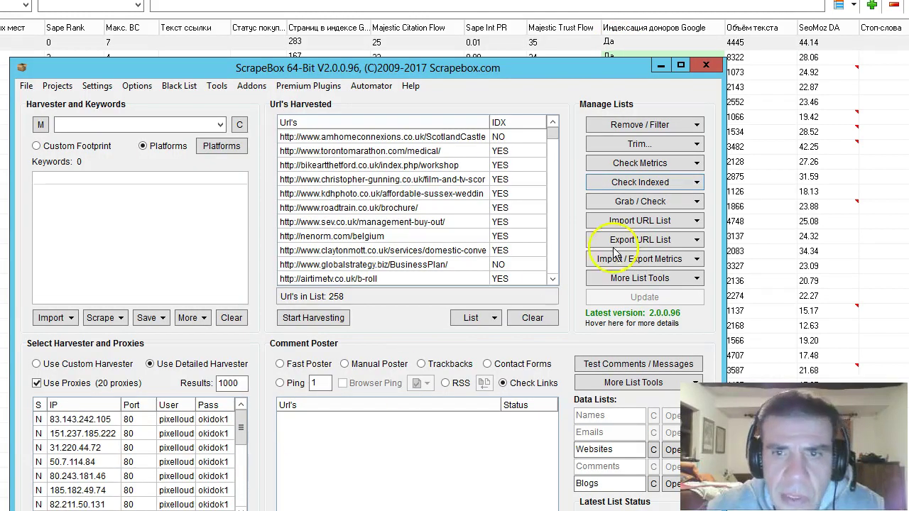
pyautogui.click(661, 66)
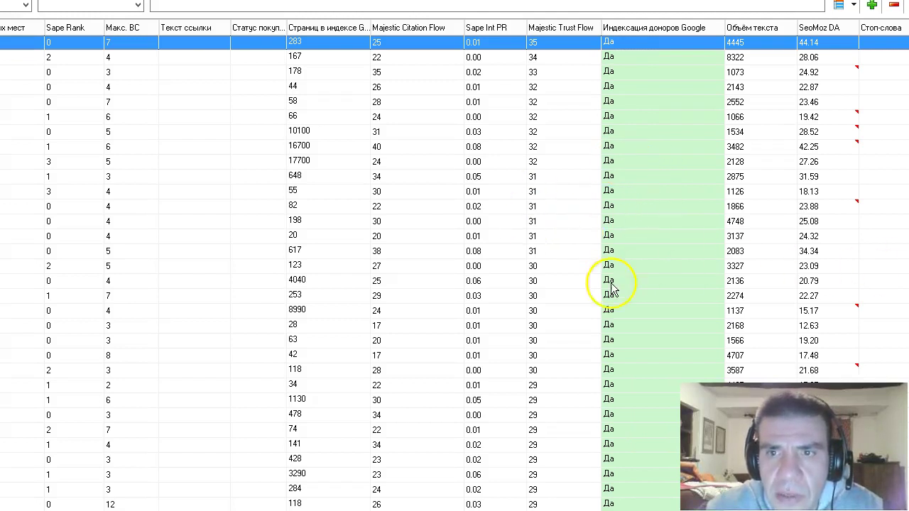
pyautogui.scroll(-15, 454, 270)
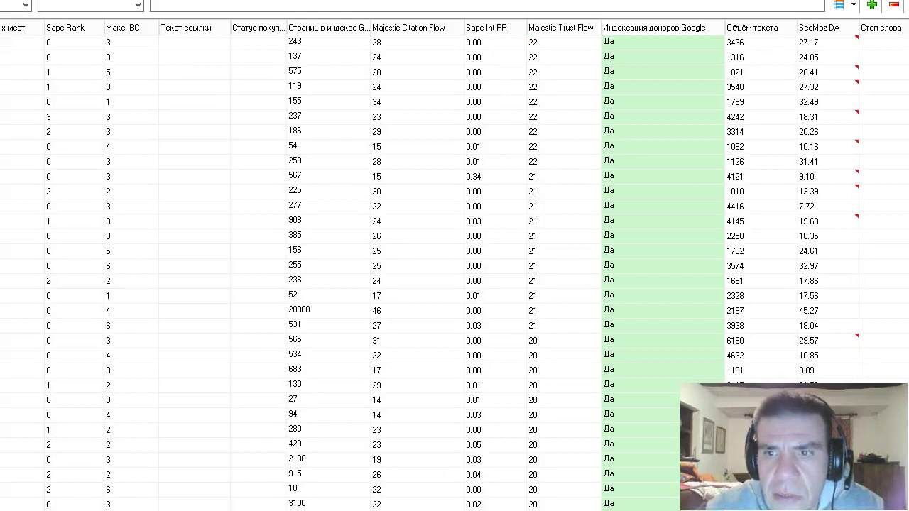
pyautogui.scroll(15, 454, 269)
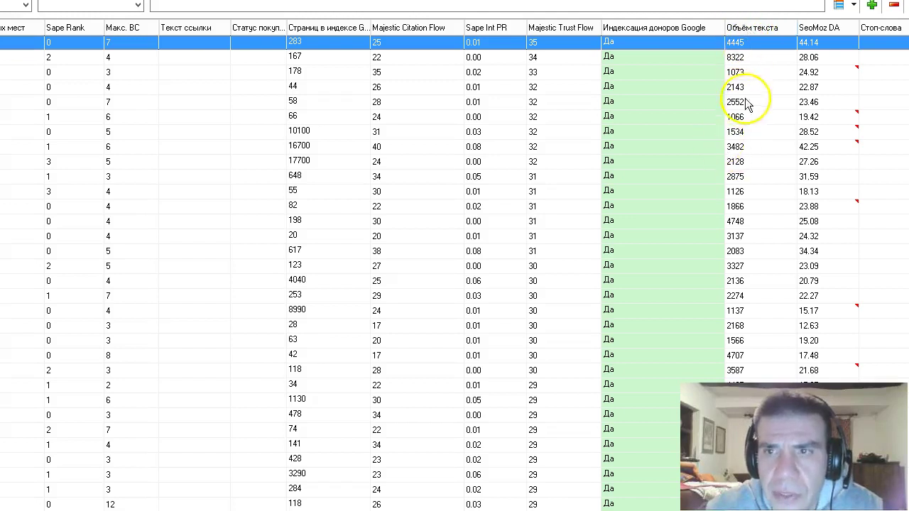
# Step: Sort the table by text volume (Объём текста) in descending order and examine the values down to the smallest
pyautogui.click(751, 32)
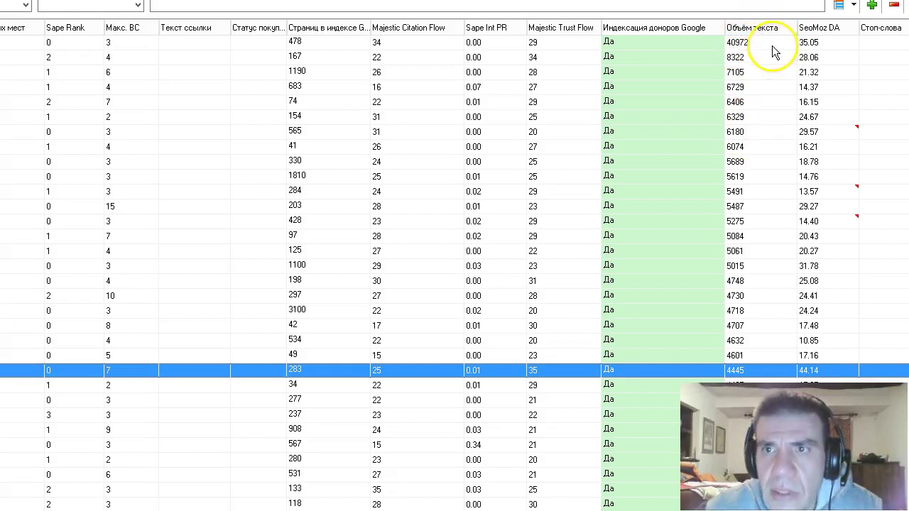
pyautogui.click(736, 44)
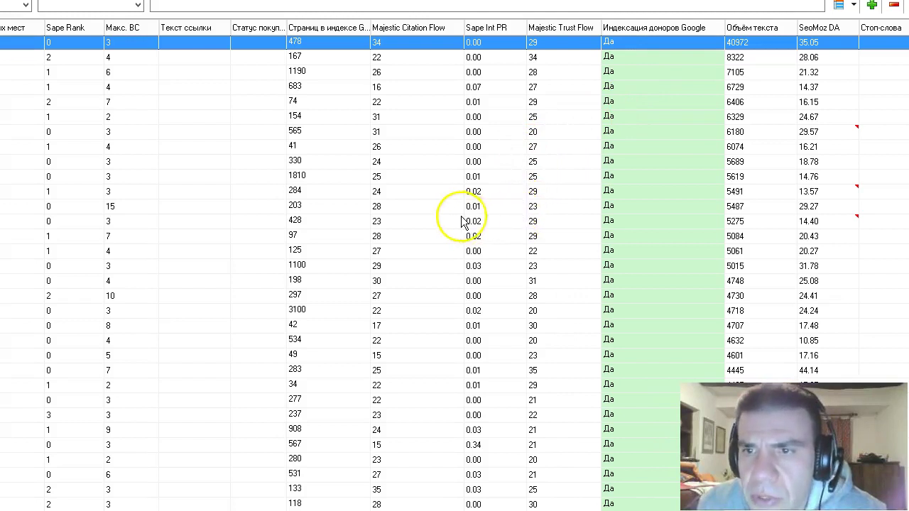
pyautogui.scroll(-1, 462, 215)
pyautogui.scroll(-15, 522, 259)
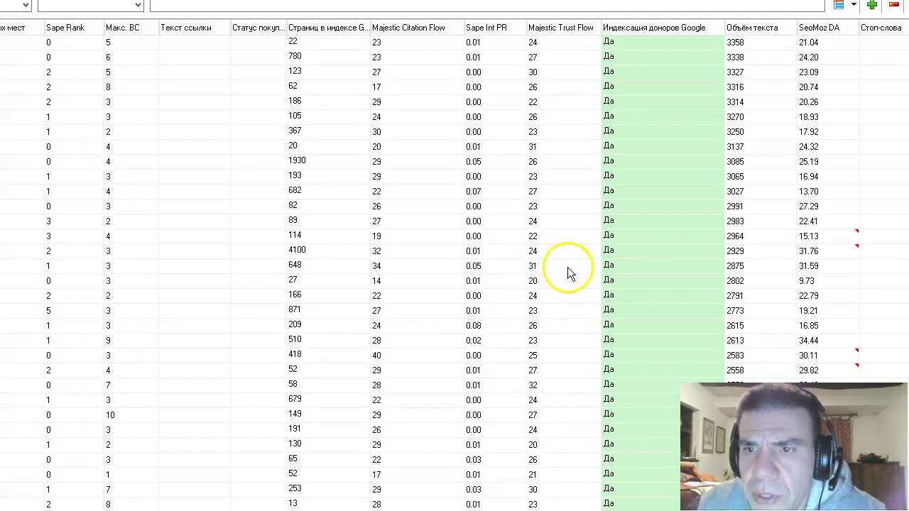
pyautogui.scroll(-20, 658, 258)
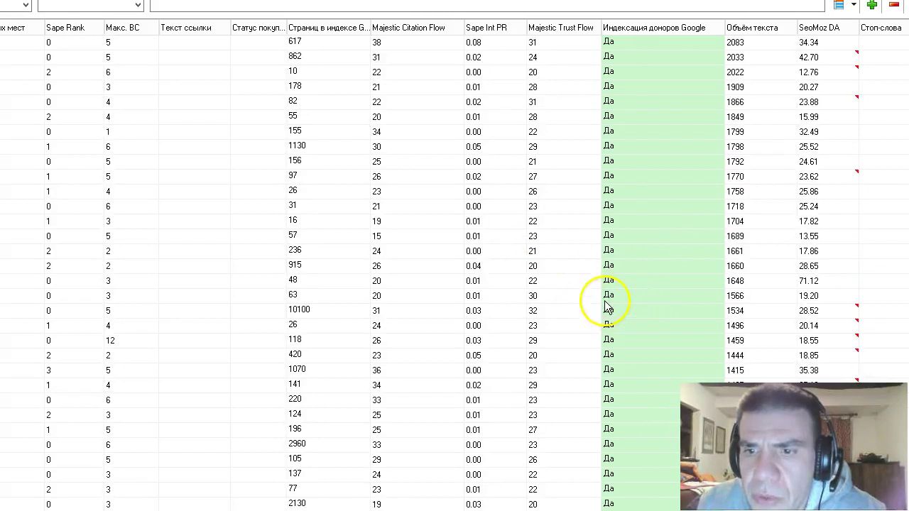
pyautogui.scroll(-2, 589, 333)
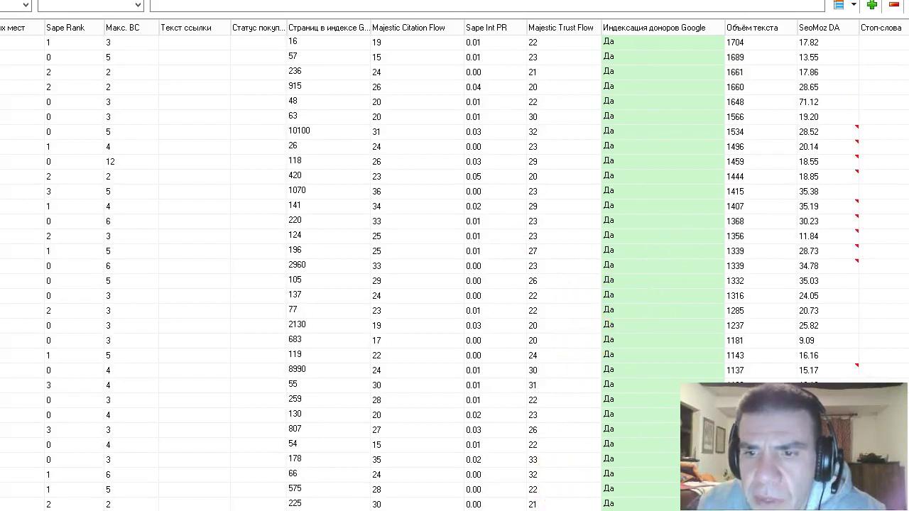
pyautogui.click(514, 504)
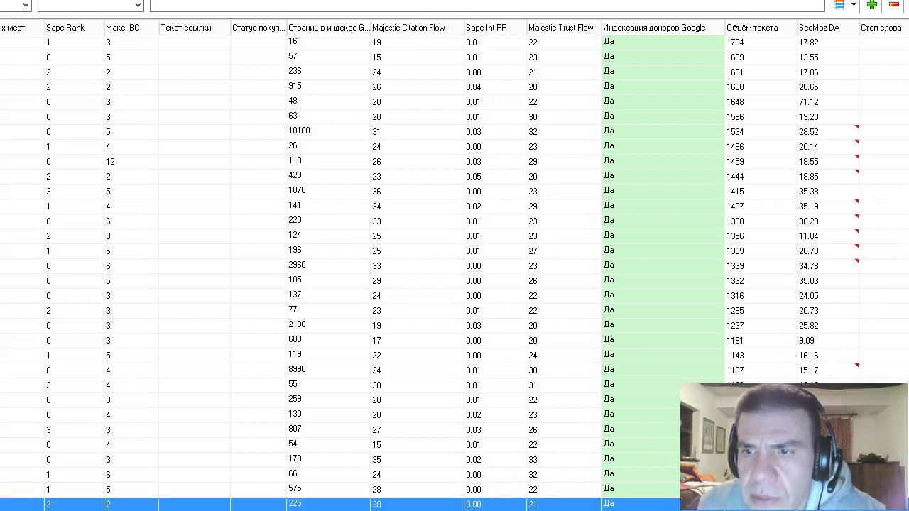
pyautogui.scroll(20, 455, 269)
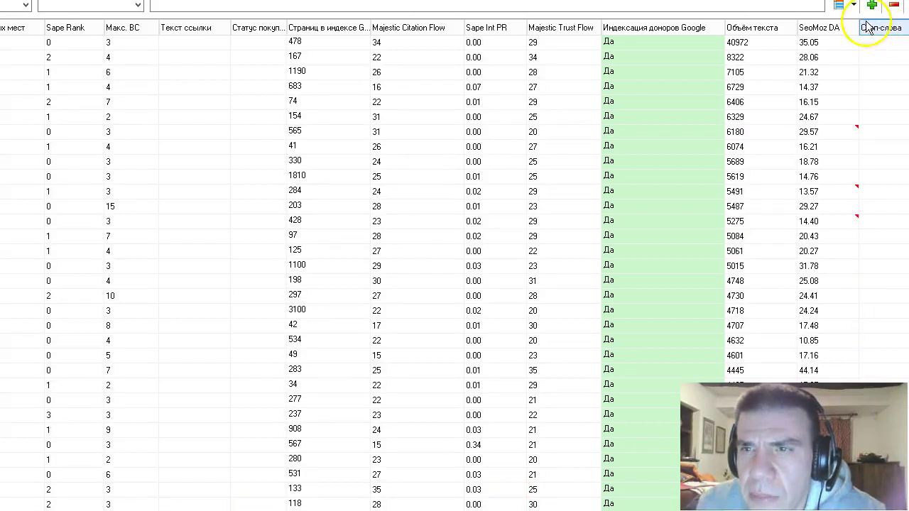
# Step: Sort the table by SeoMoz DA in ascending order and delete all rows with a DA below 20
pyautogui.click(826, 30)
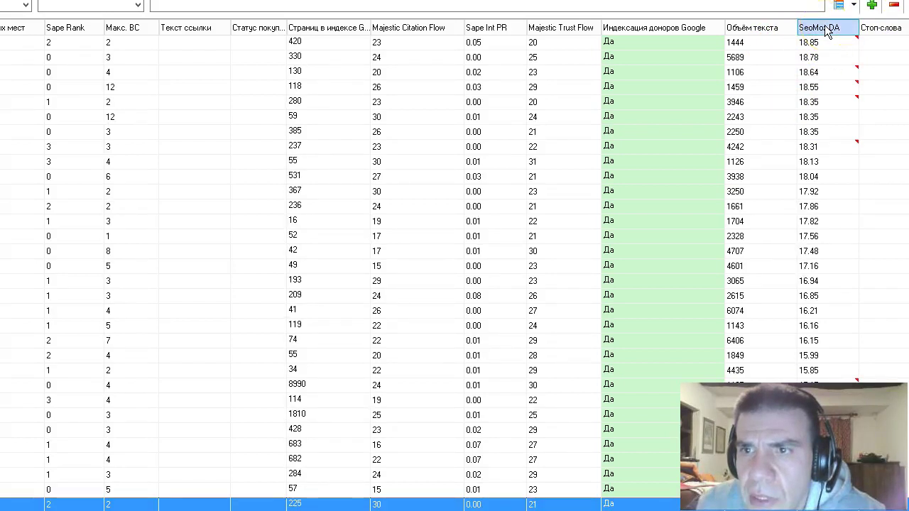
pyautogui.click(826, 30)
pyautogui.scroll(5, 872, 41)
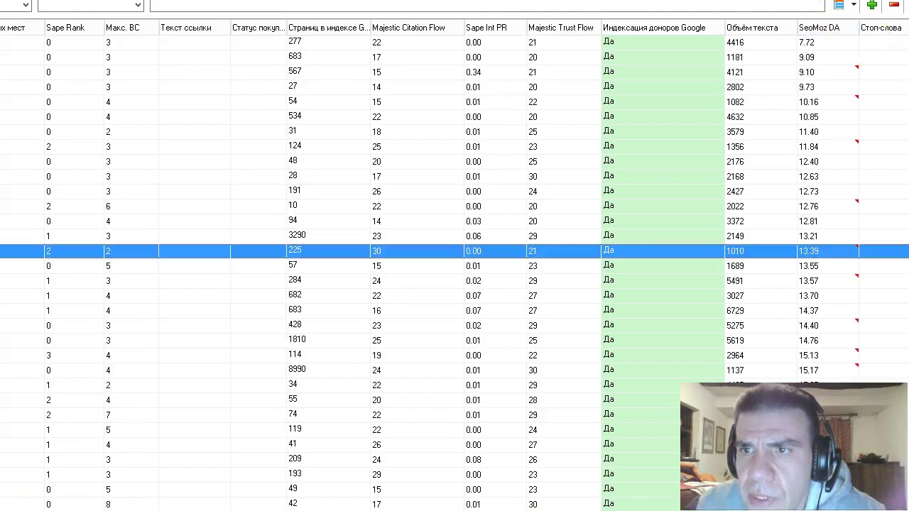
pyautogui.click(830, 43)
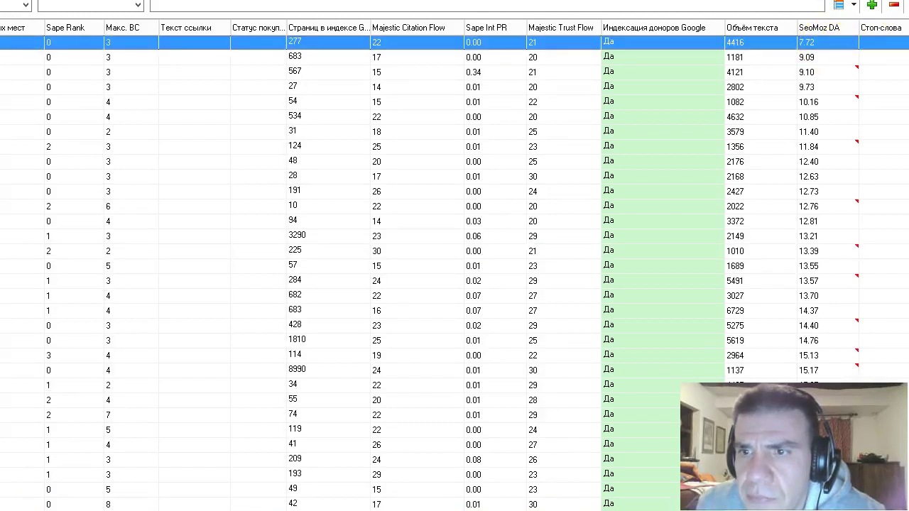
pyautogui.scroll(-15, 455, 270)
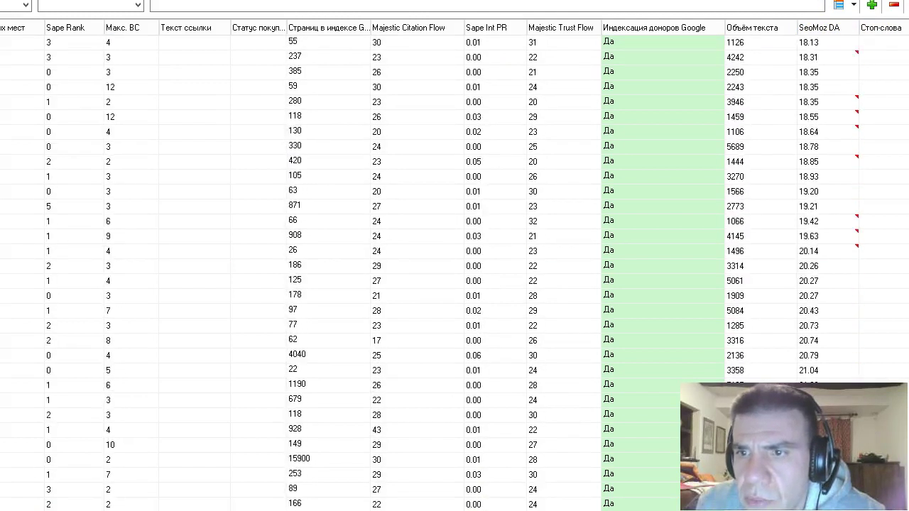
pyautogui.scroll(-1, 817, 260)
pyautogui.keyDown('shift'); pyautogui.click(816, 235); pyautogui.keyUp('shift')
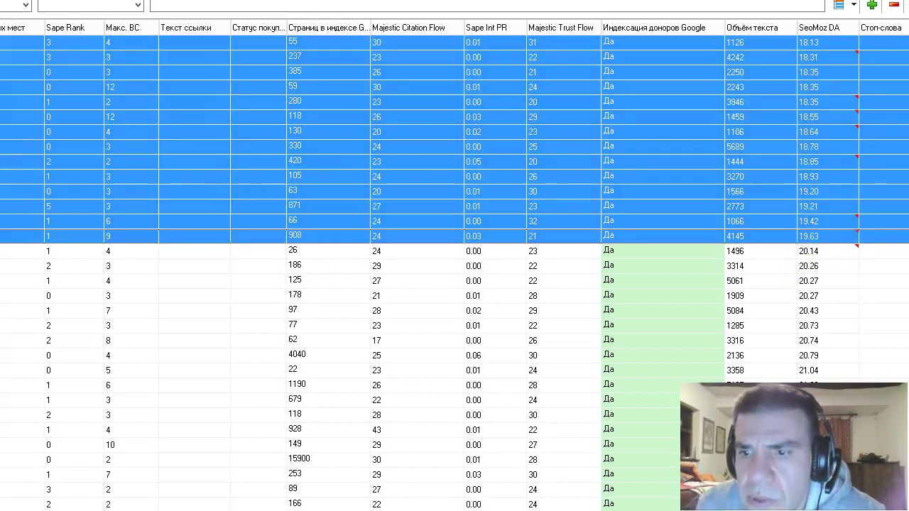
pyautogui.press('Delete')
# Step: Sort the remaining rows by SeoMoz DA in descending order and examine their values
pyautogui.click(840, 27)
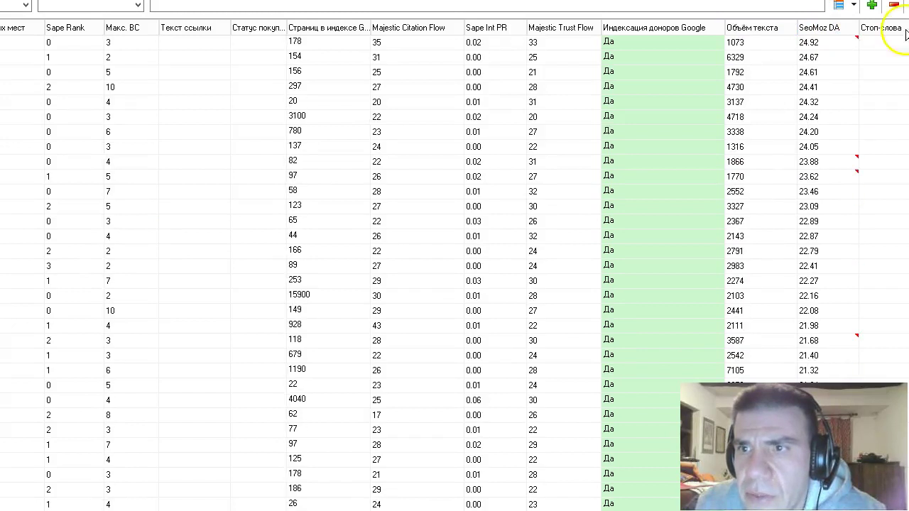
pyautogui.scroll(15, 454, 273)
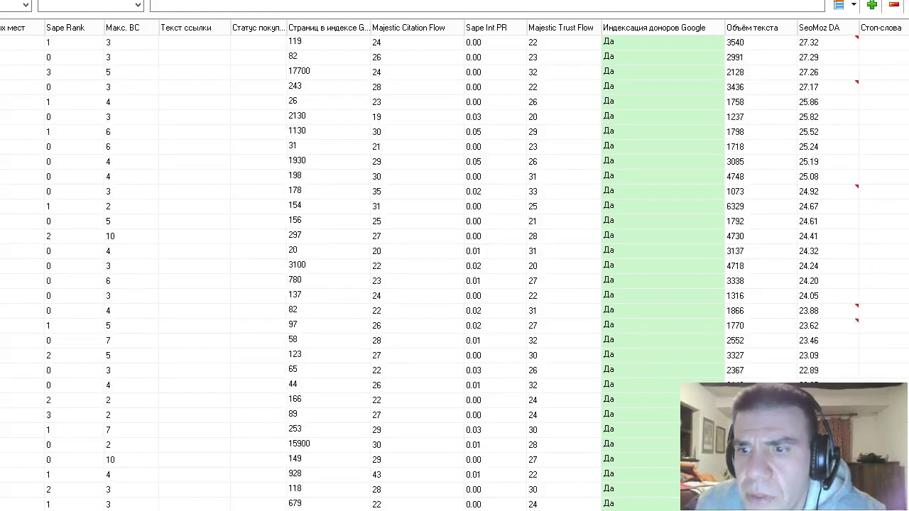
pyautogui.scroll(-15, 455, 273)
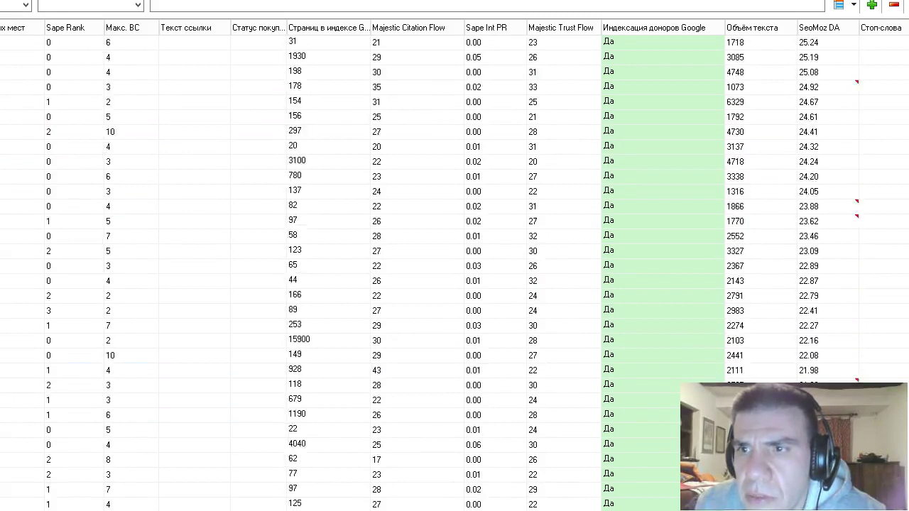
pyautogui.scroll(15, 454, 273)
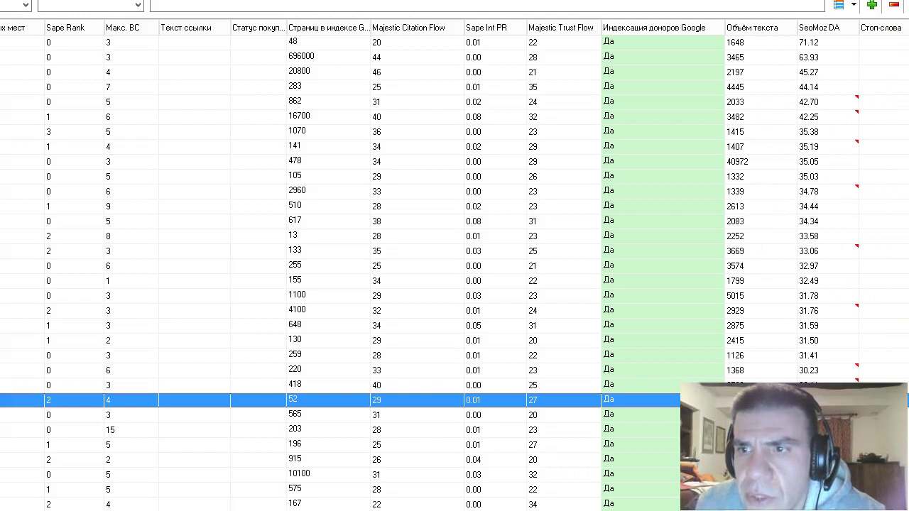
pyautogui.scroll(-15, 455, 273)
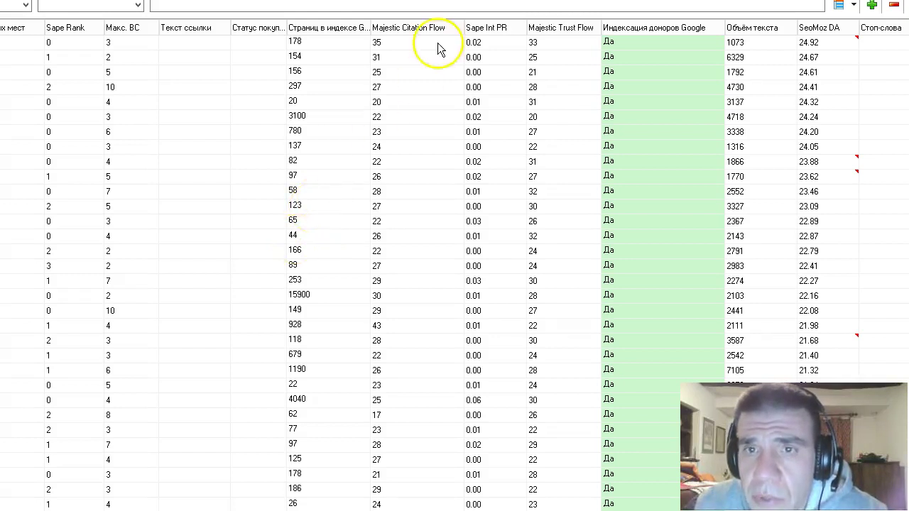
# Step: Sort the table by Sape Int PR
pyautogui.click(499, 27)
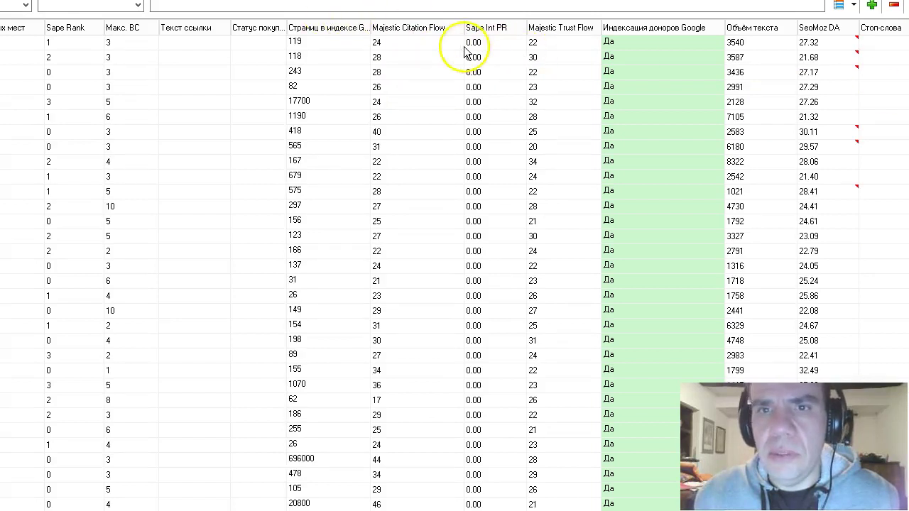
# Step: Examine the Sape Int PR values in the sorted table, starting from the rows with 0.00
pyautogui.click(467, 44)
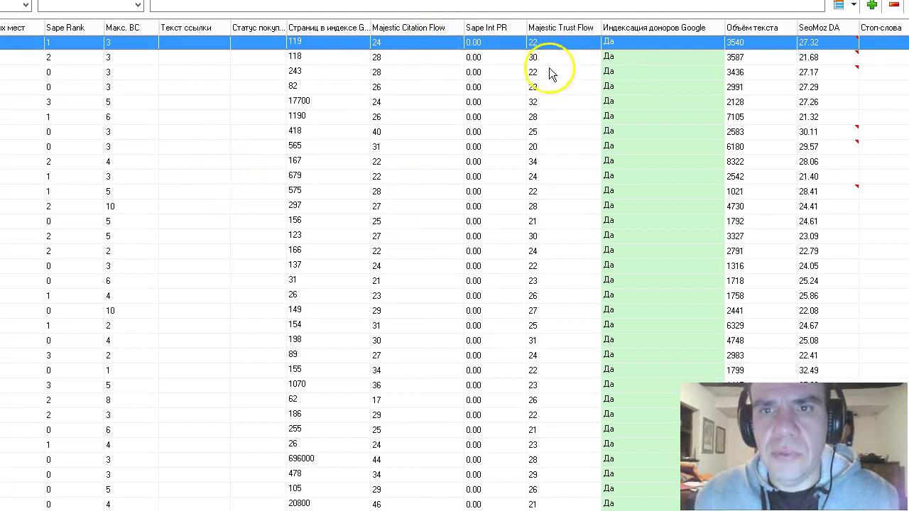
pyautogui.scroll(-2, 501, 297)
pyautogui.scroll(-3, 502, 294)
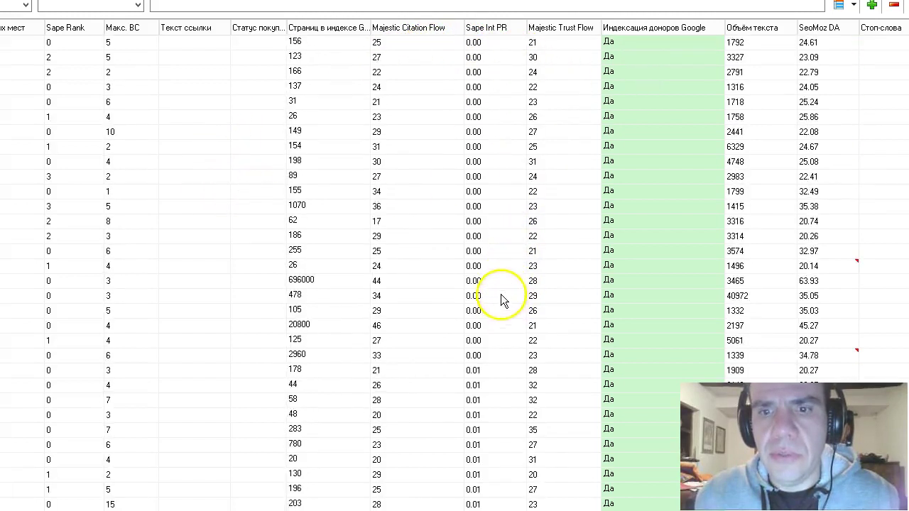
pyautogui.scroll(3, 437, 302)
pyautogui.scroll(-7, 412, 330)
pyautogui.scroll(-2, 370, 317)
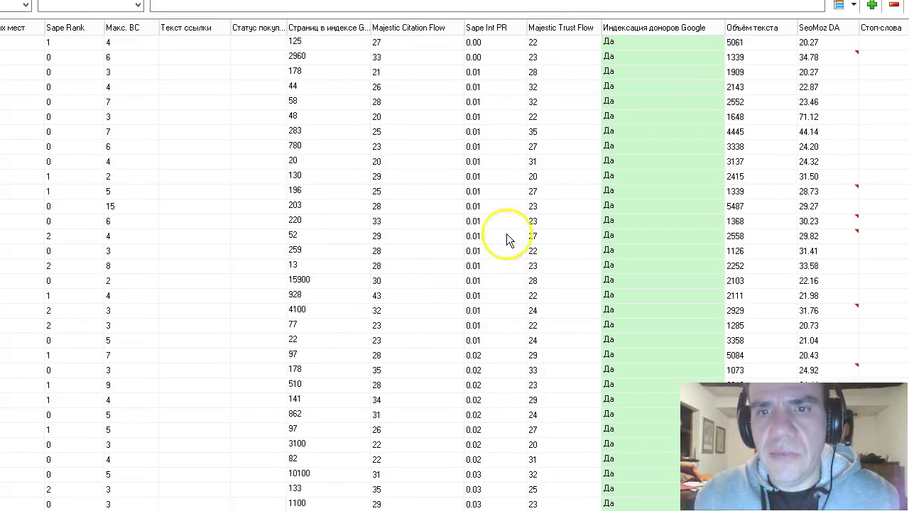
# Step: Highlight the block of rows with a Sape Int PR of 0.01 and compare it with the rows above and below
pyautogui.click(482, 76)
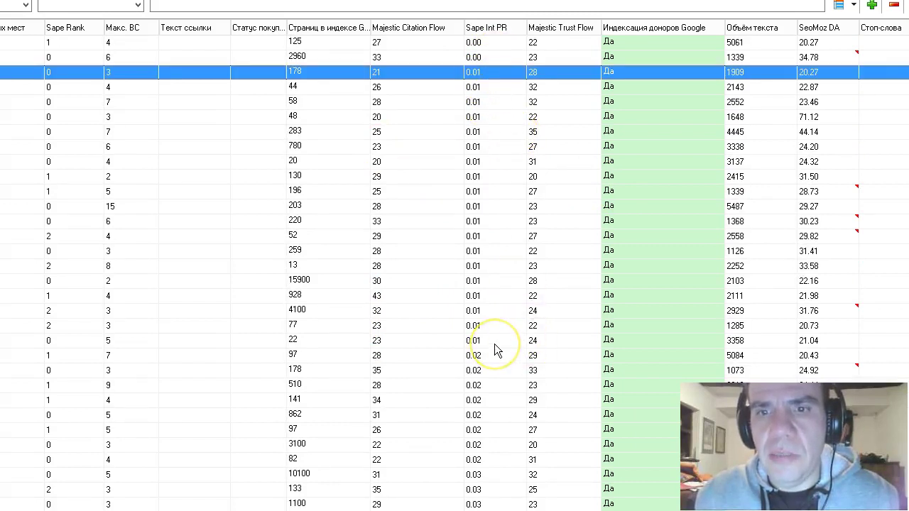
pyautogui.keyDown('shift'); pyautogui.click(494, 343); pyautogui.keyUp('shift')
pyautogui.scroll(-4, 454, 262)
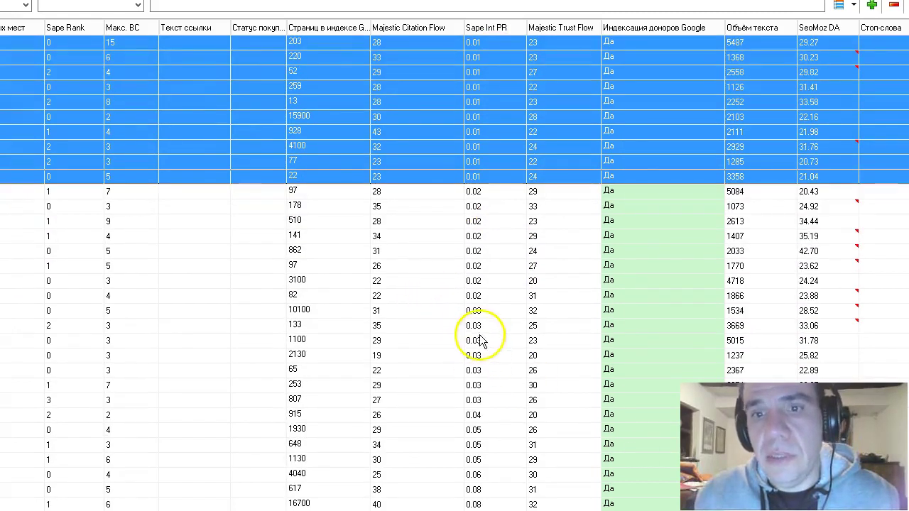
pyautogui.scroll(5, 468, 330)
pyautogui.scroll(1, 476, 170)
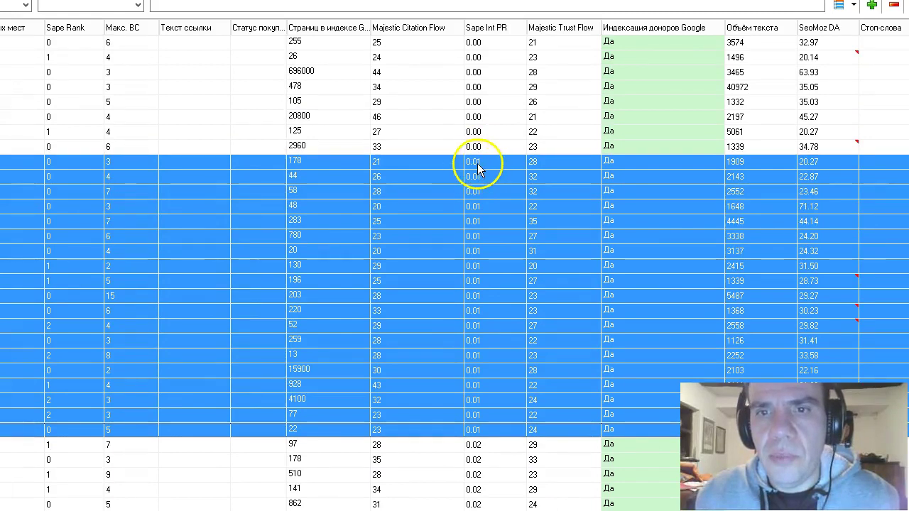
pyautogui.click(485, 164)
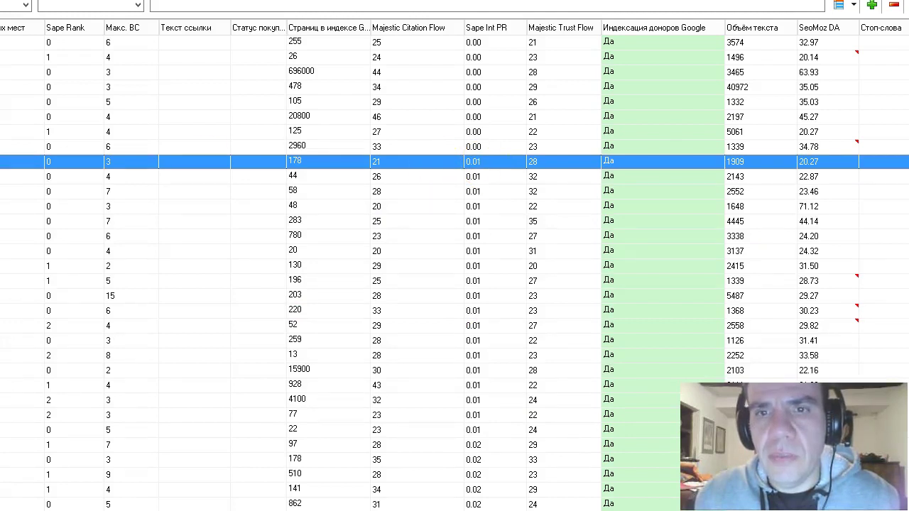
pyautogui.scroll(-5, 380, 297)
pyautogui.scroll(-4, 380, 297)
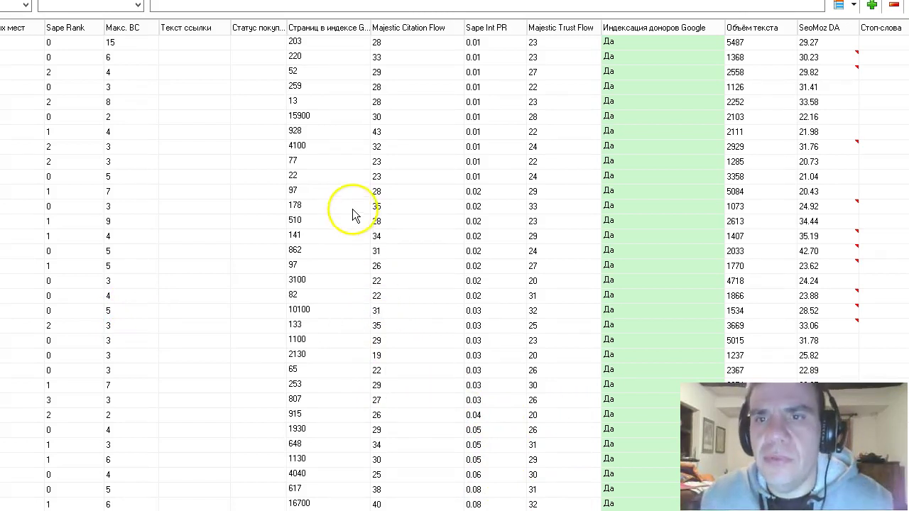
pyautogui.scroll(3, 355, 220)
pyautogui.scroll(8, 333, 220)
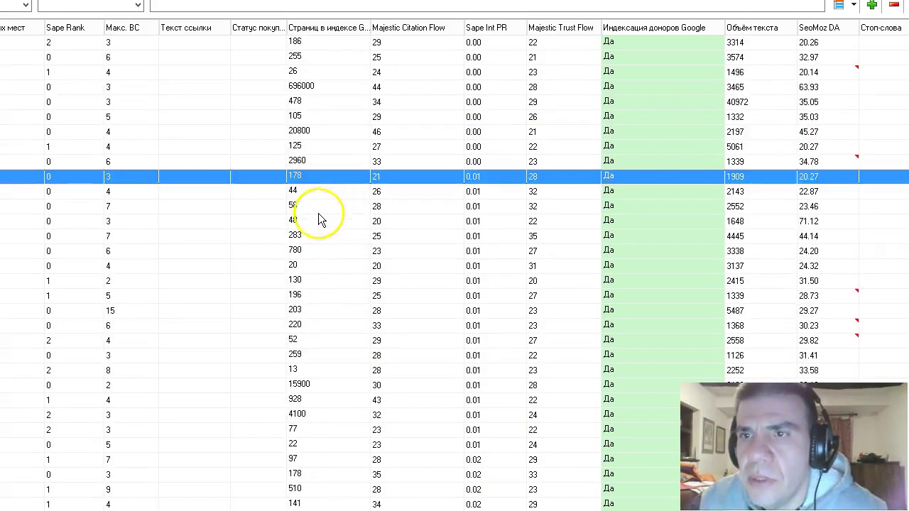
pyautogui.scroll(4, 320, 202)
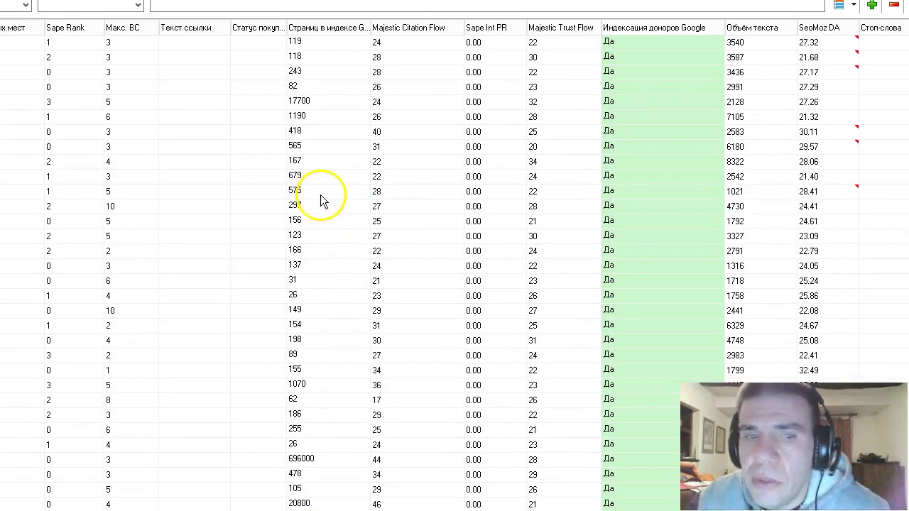
# Step: Sort the table by text volume (Объём текста) in descending order and look through the donor rows
pyautogui.click(776, 27)
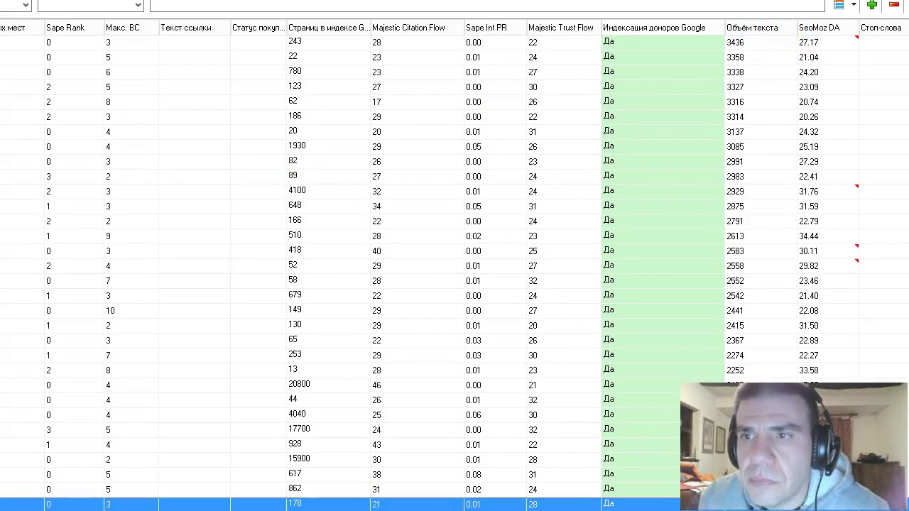
pyautogui.scroll(6, 739, 43)
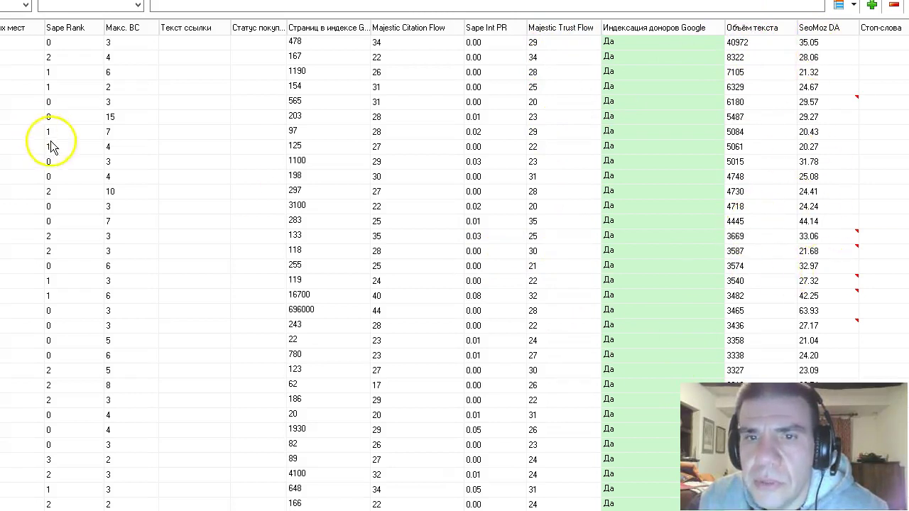
pyautogui.scroll(-7, 205, 142)
pyautogui.scroll(-4, 202, 145)
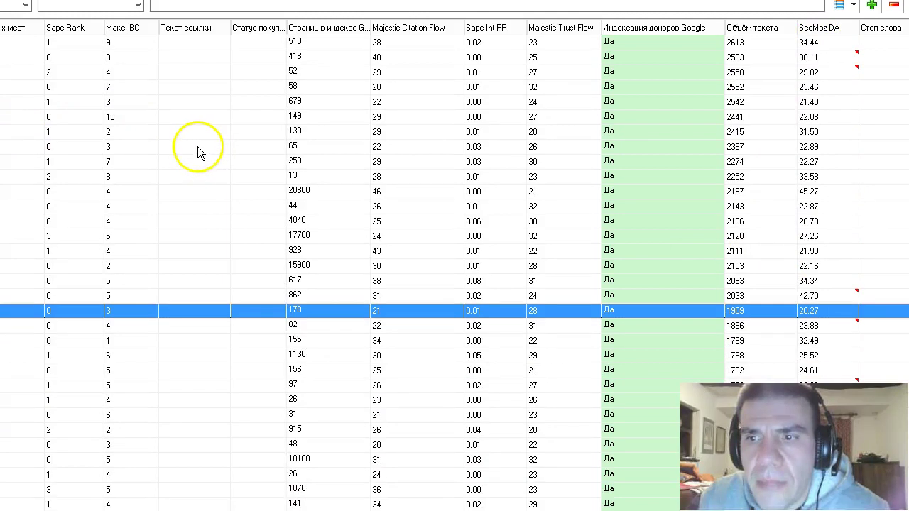
pyautogui.scroll(3, 197, 146)
pyautogui.scroll(8, 198, 155)
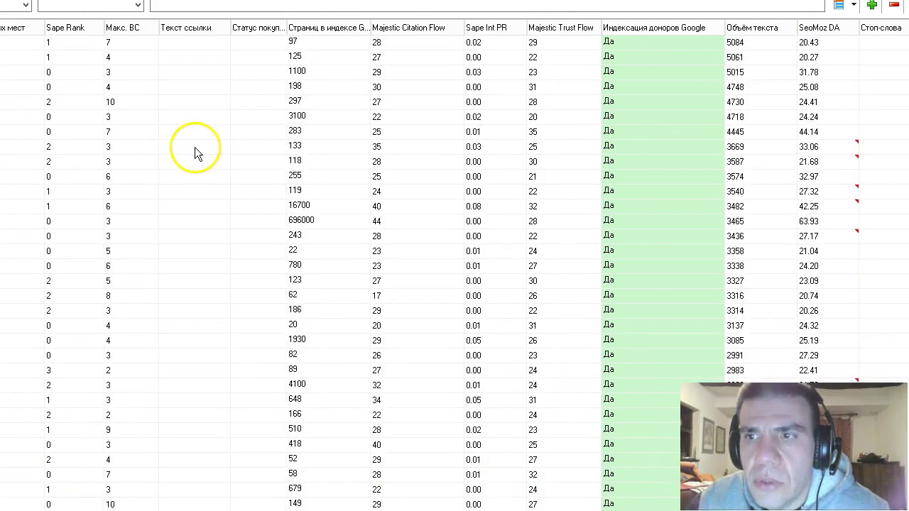